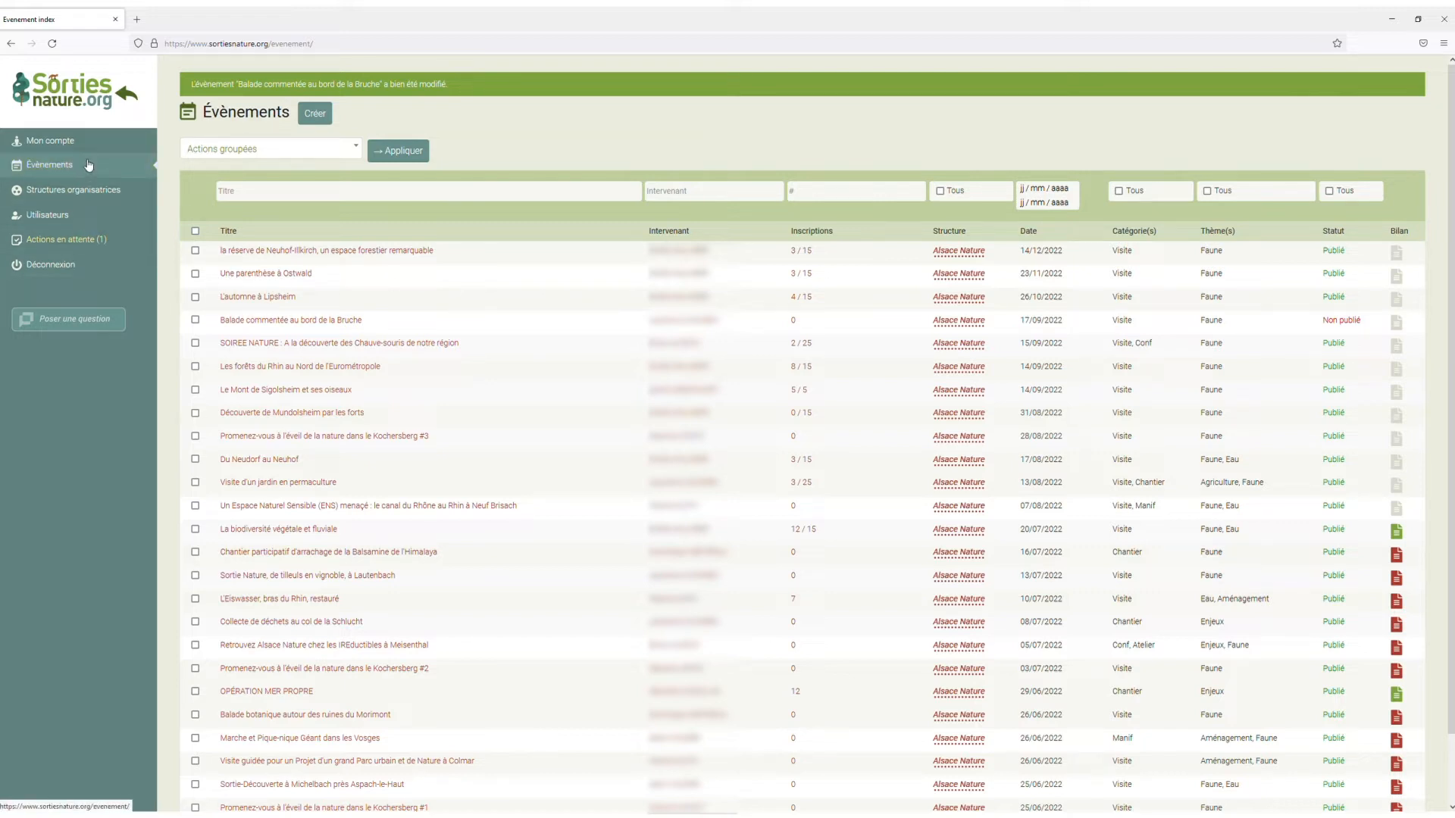
Publish the pending event "Balade commentée au bord de la Bruche" from the events awaiting action.
left_click(61, 242)
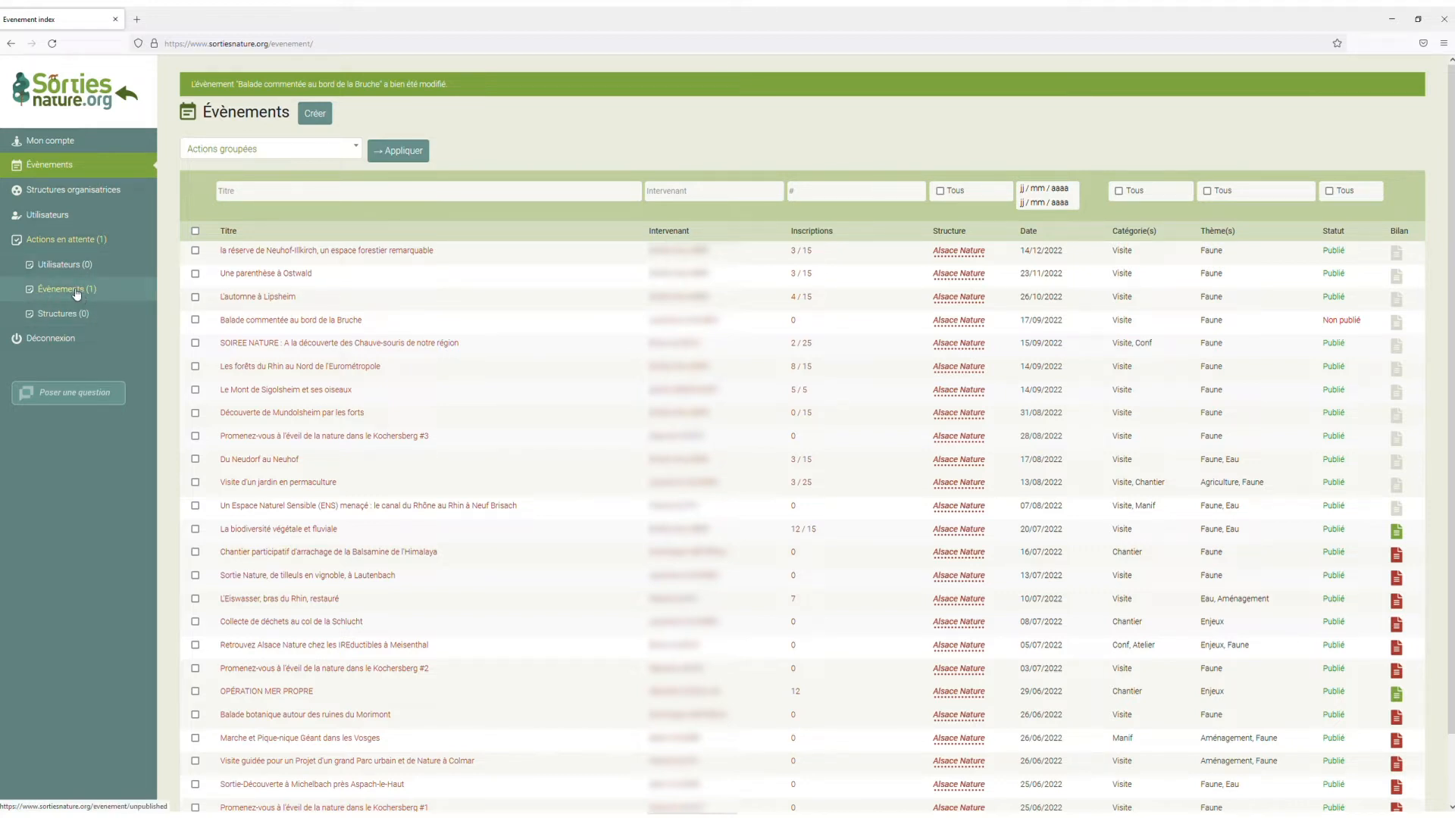
left_click(77, 293)
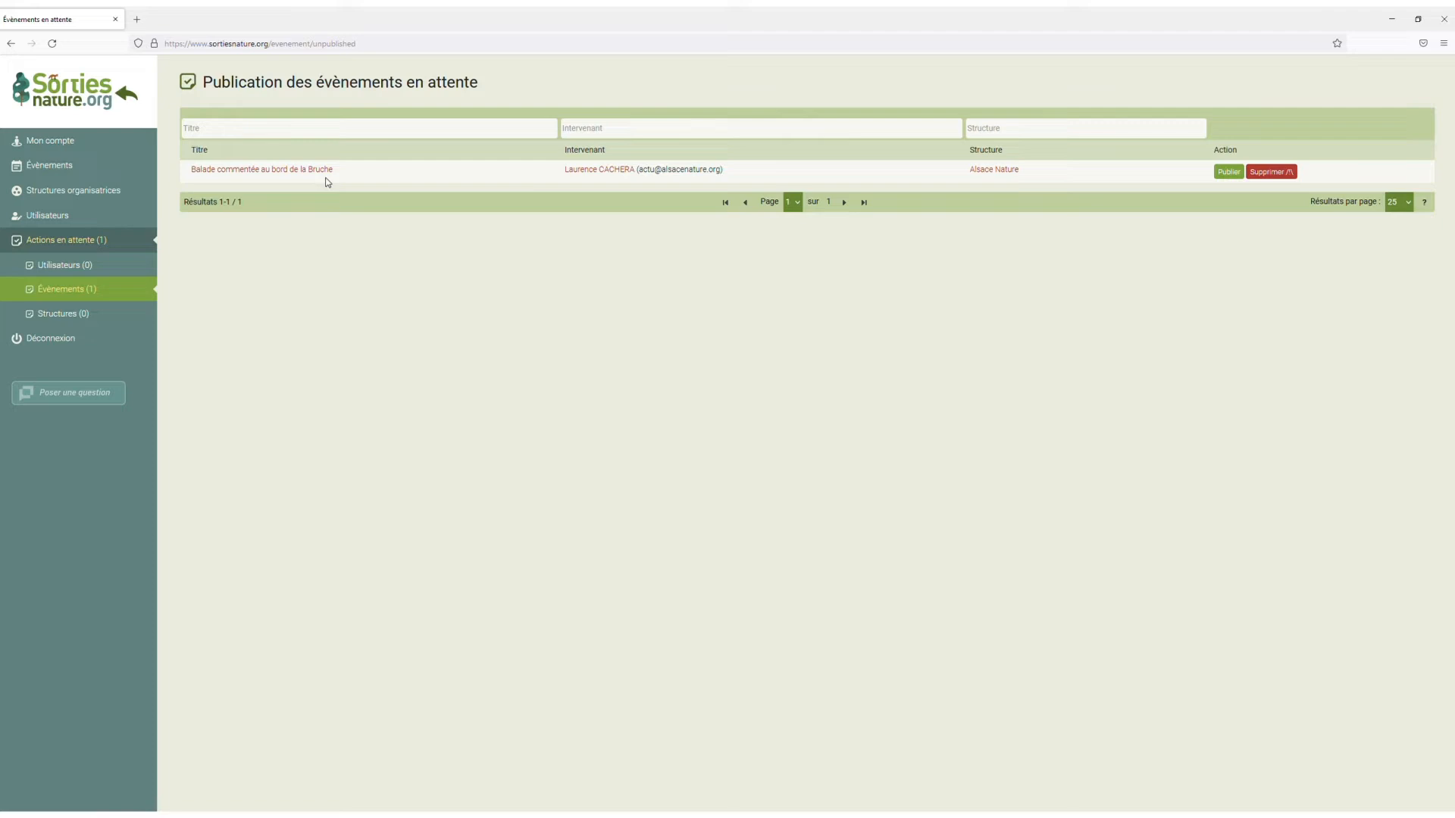
left_click(1232, 172)
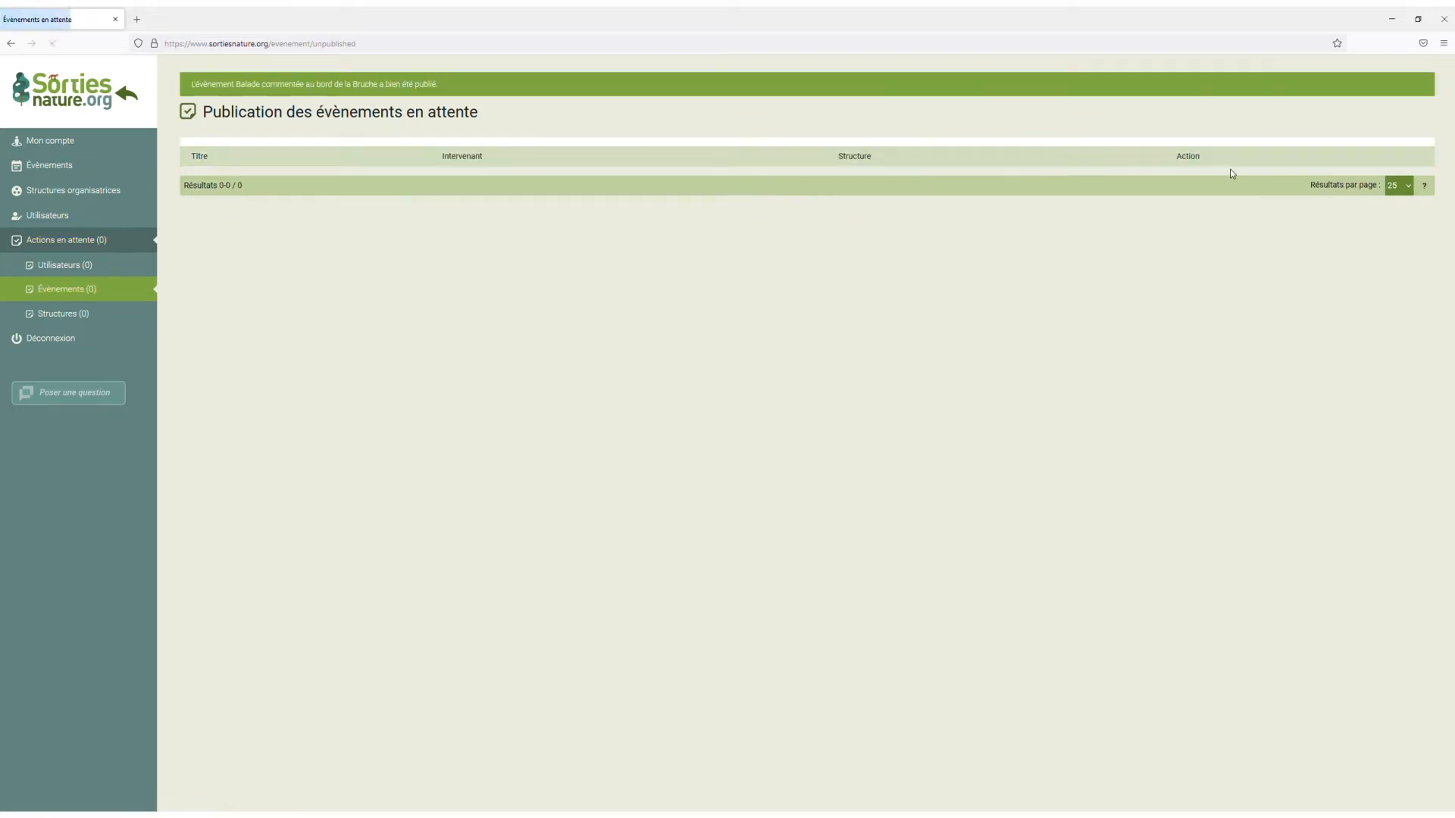
Filter the full event list by the title text "bruc", then restore the unfiltered list.
left_click(63, 166)
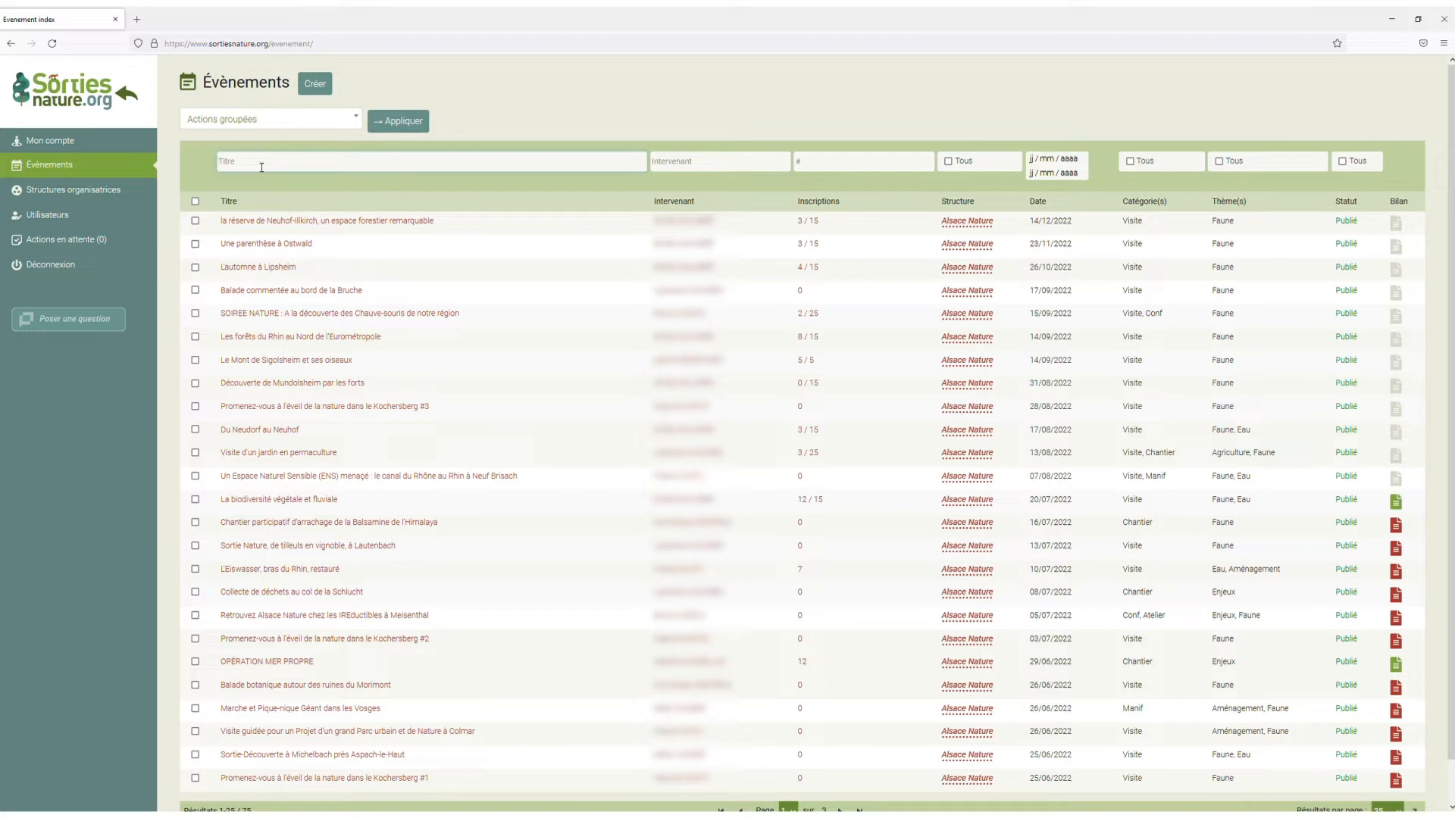
type("bruc")
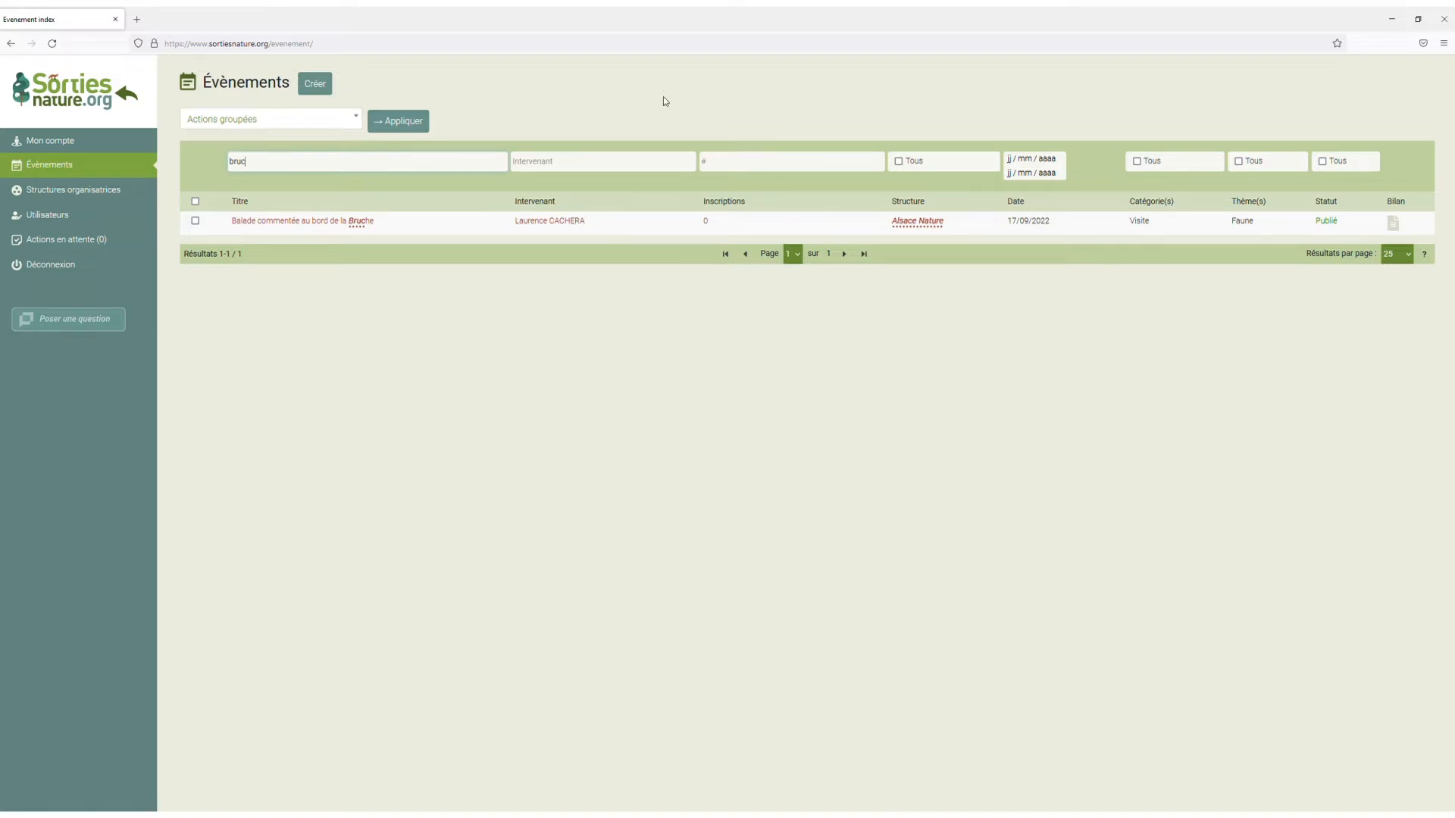
left_click(79, 172)
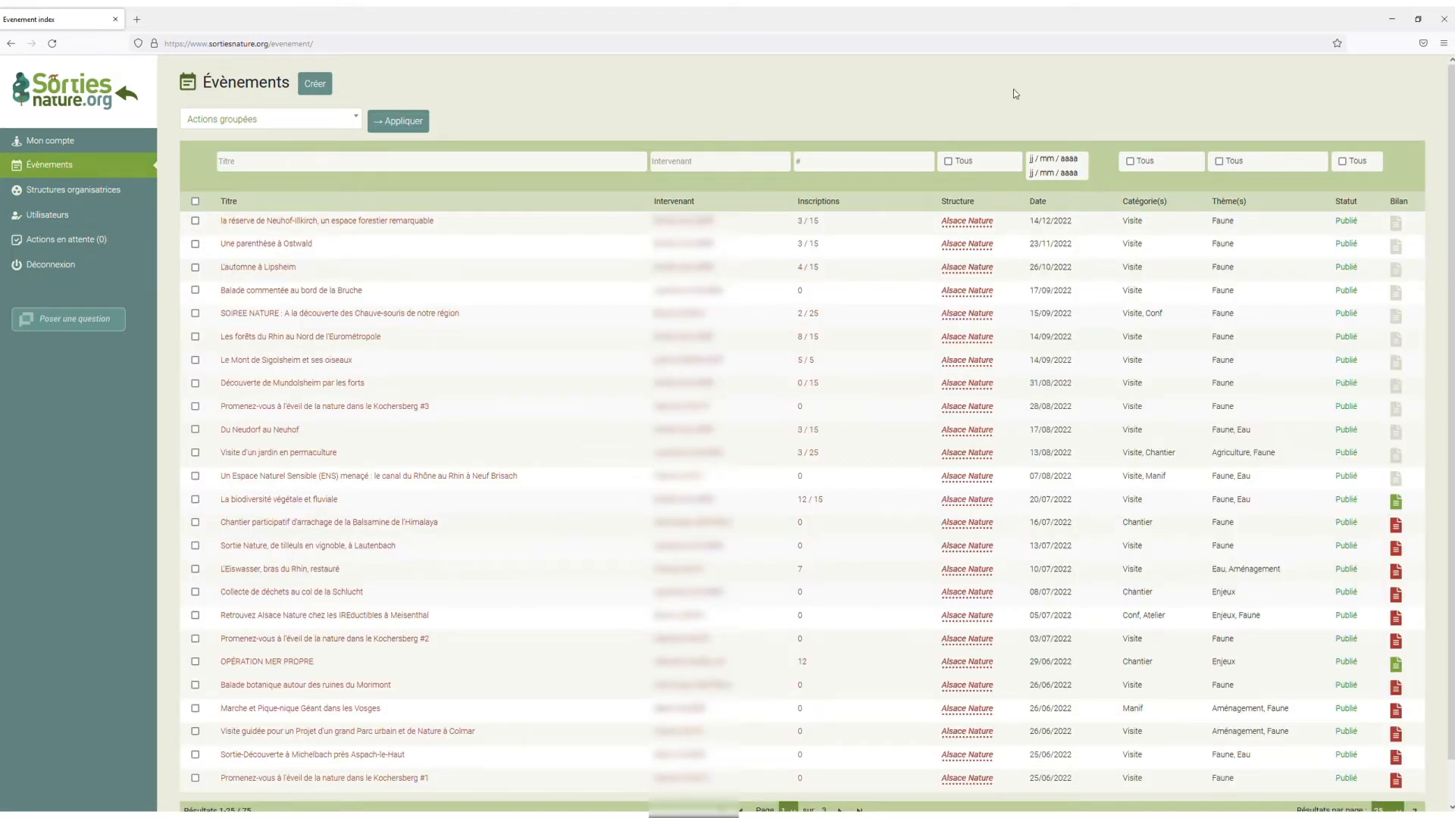
left_click(195, 244)
left_click(195, 267)
left_click(195, 291)
left_click(267, 123)
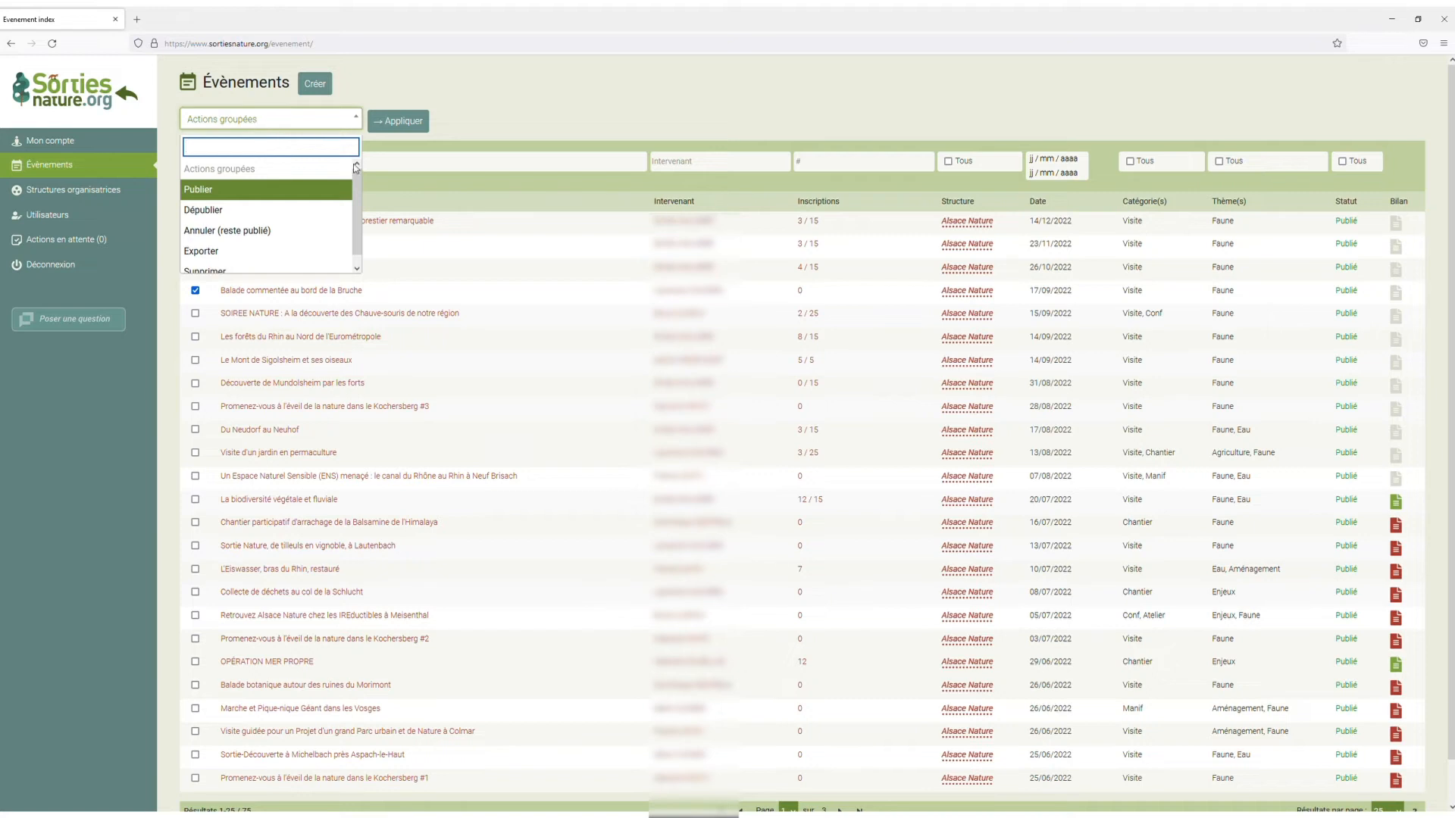
scroll(354, 180, "down", 1)
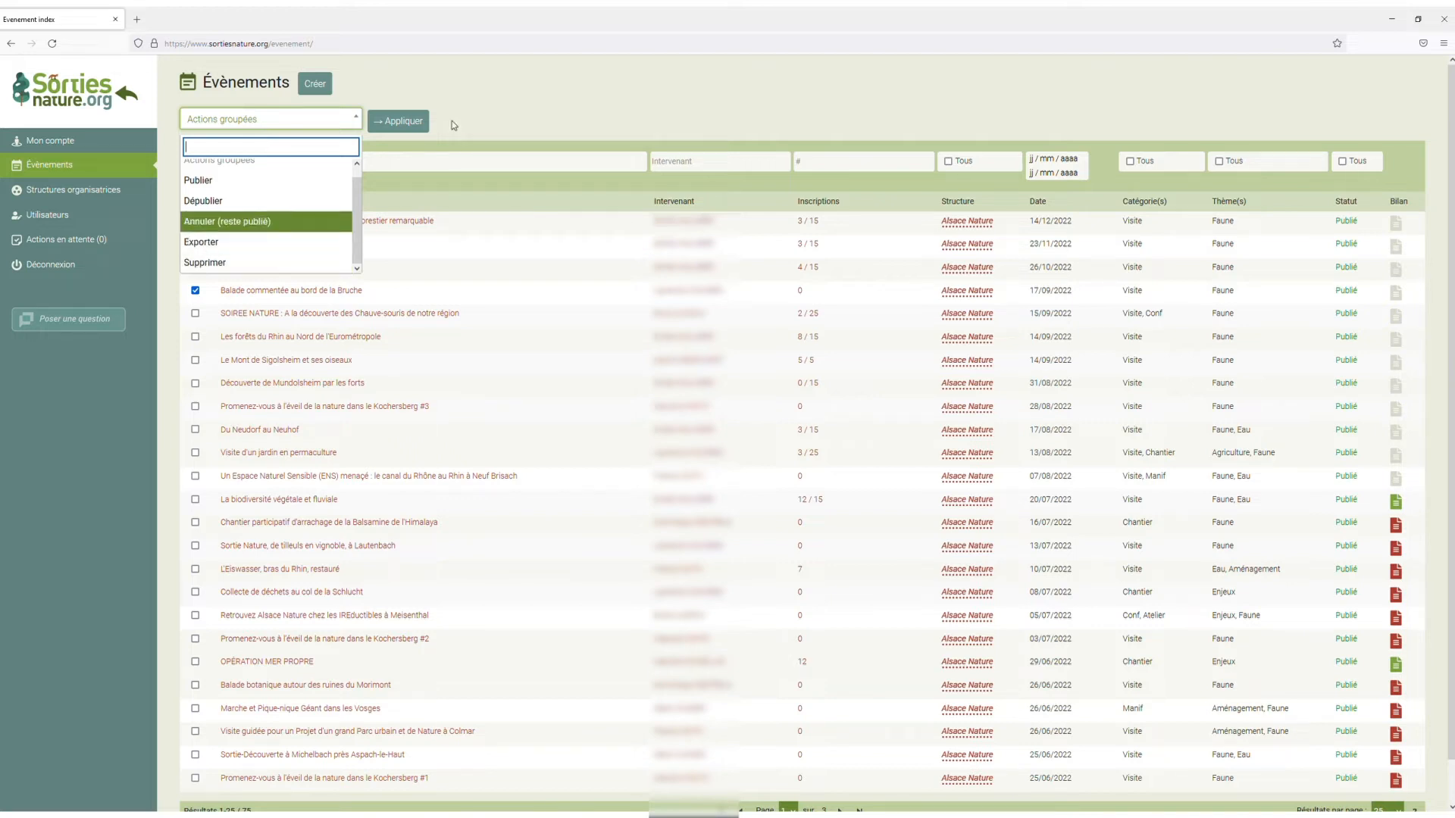
left_click(211, 201)
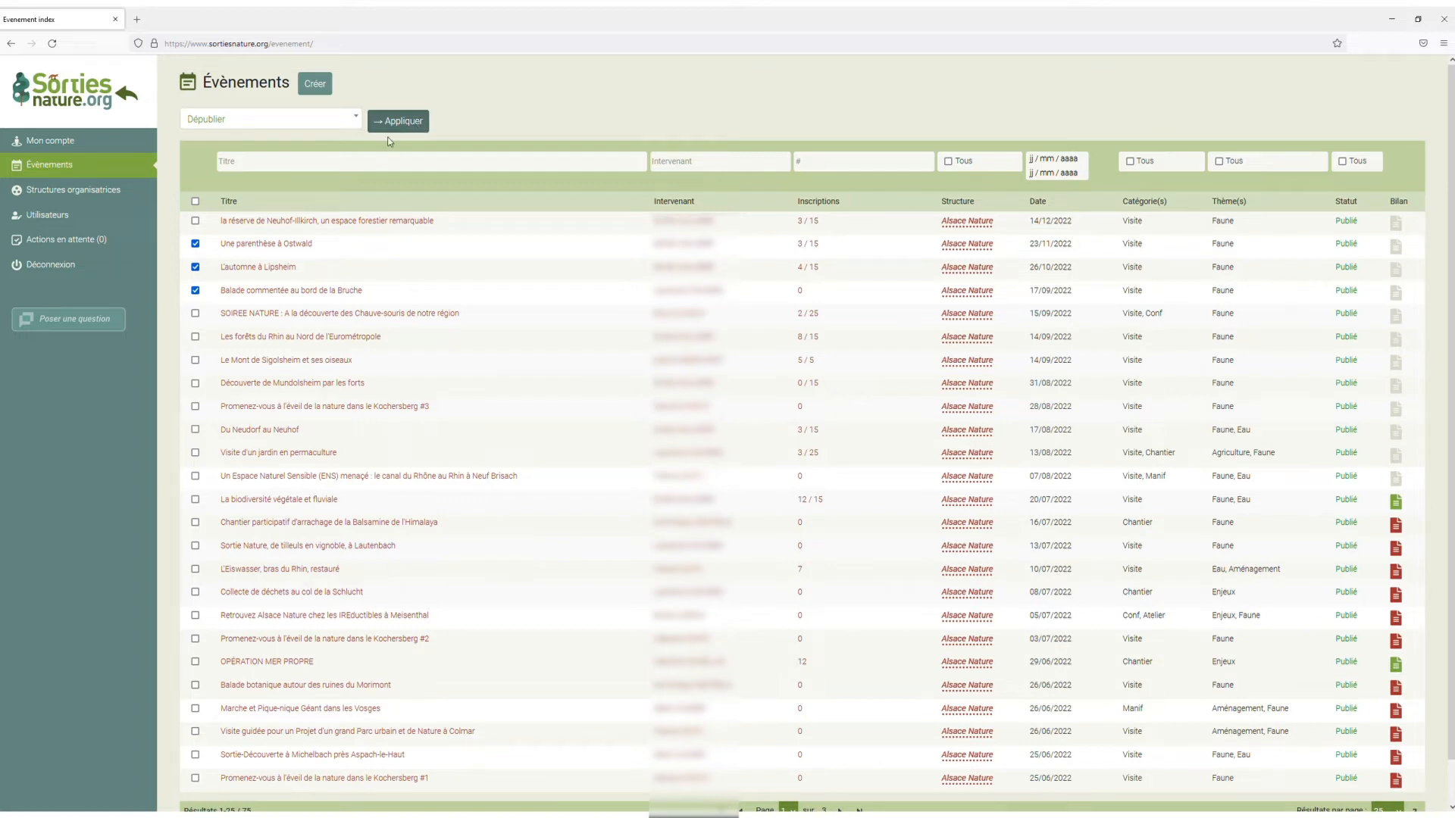
left_click(195, 244)
left_click(195, 267)
left_click(195, 291)
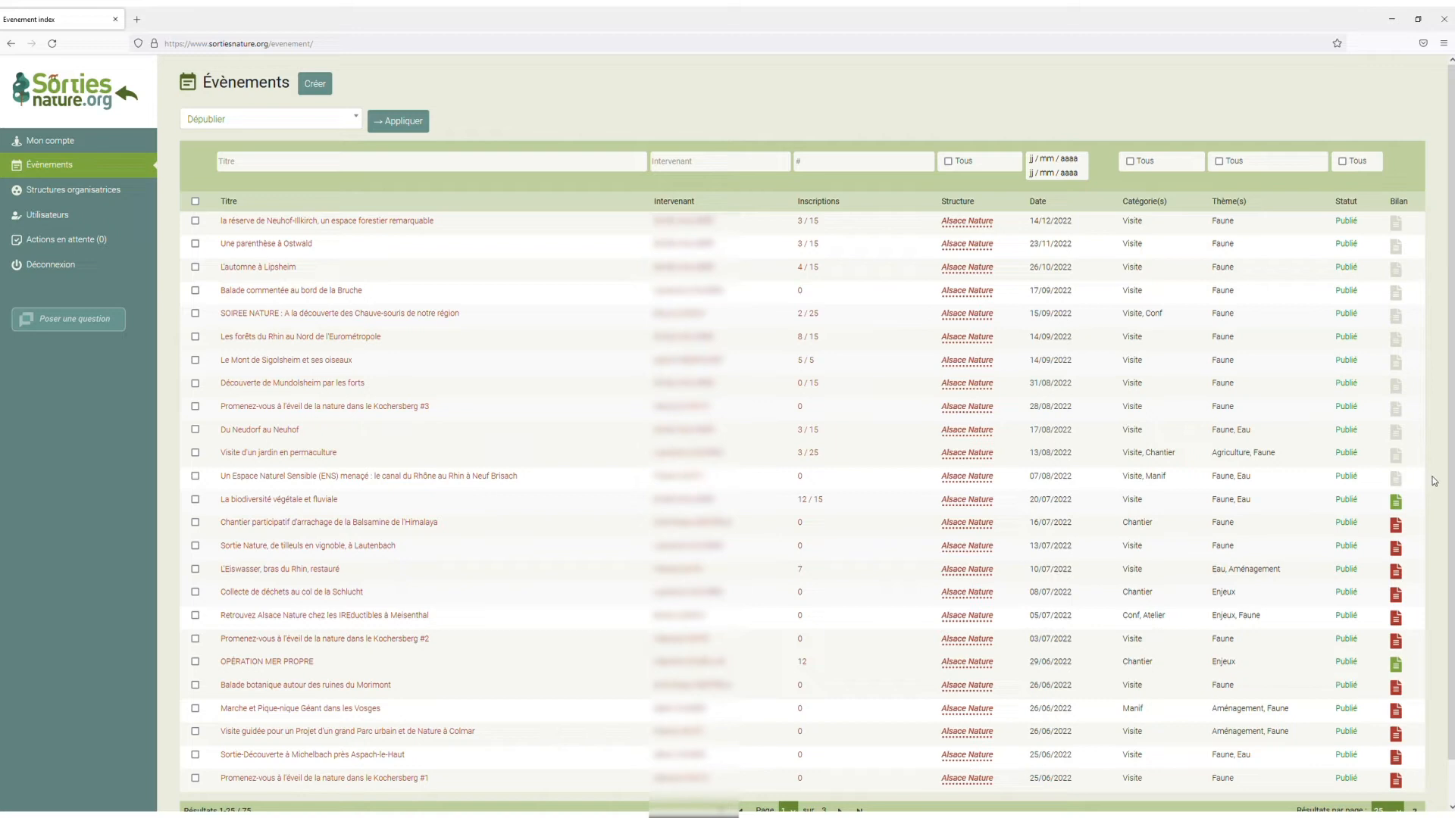
Open the report form for "Sortie Nature, de tilleuls en vignoble, à Lautenbach" and examine its description, participant count and volunteer time fields.
left_click(1397, 549)
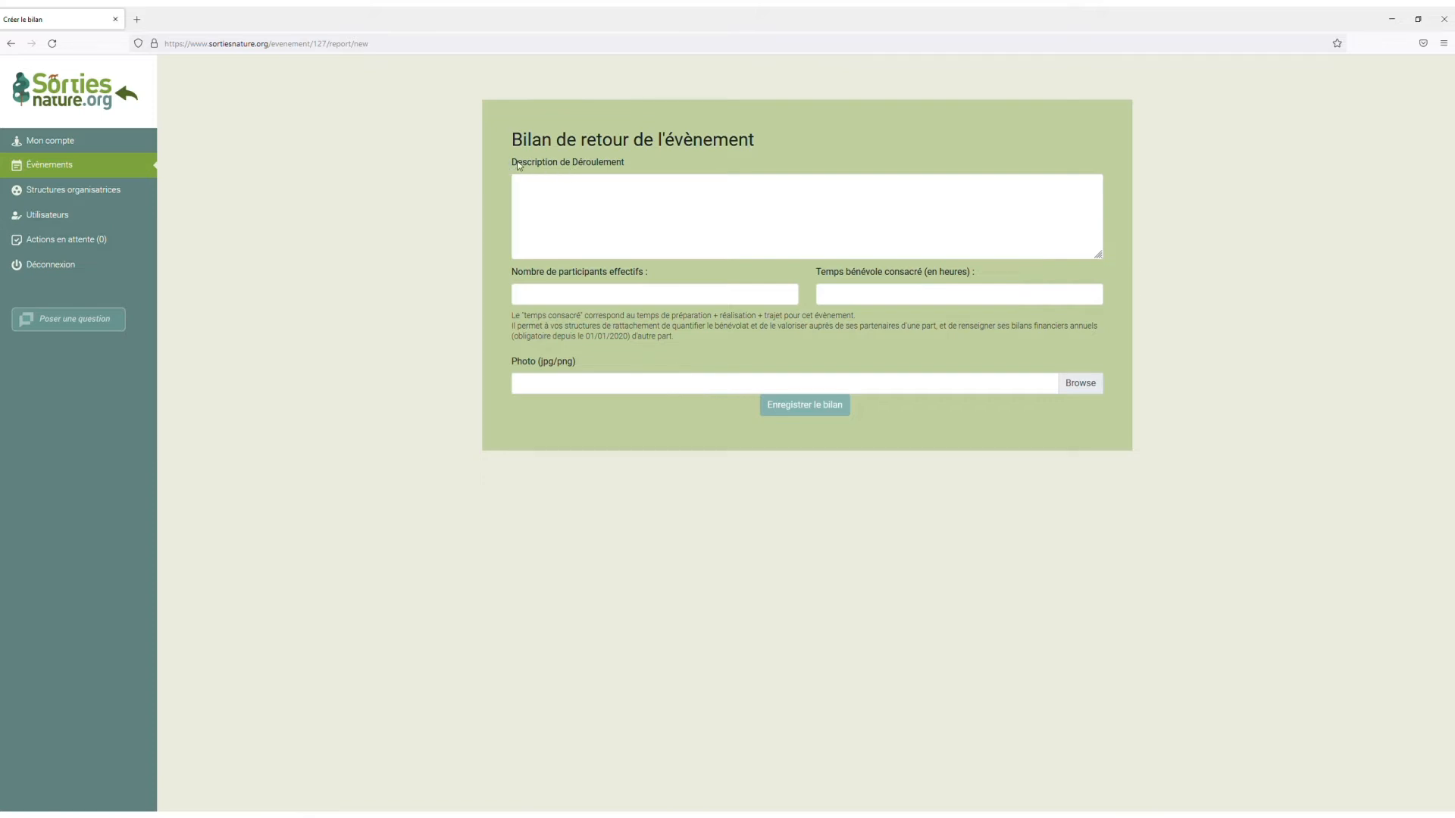
left_click(605, 210)
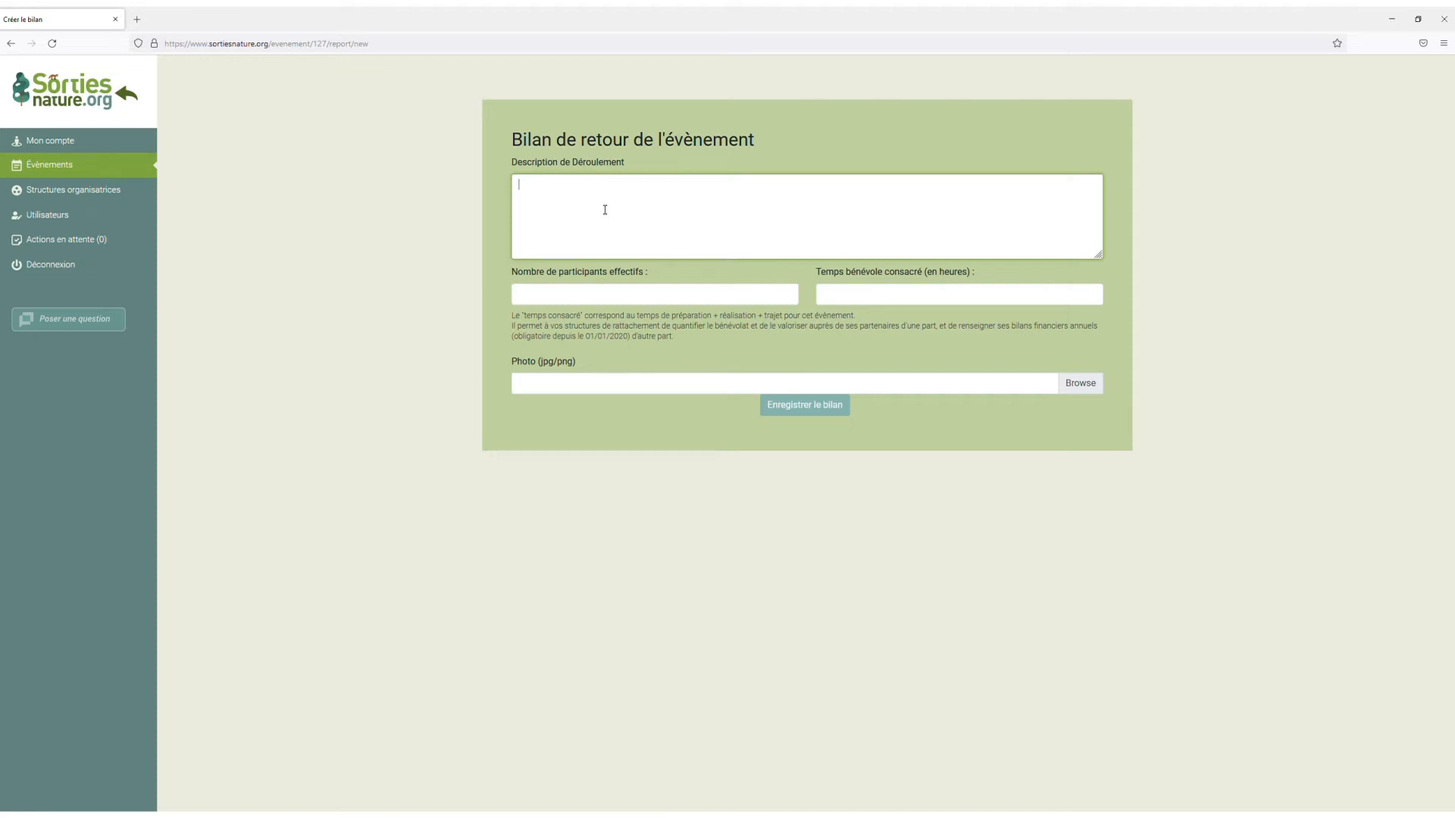
left_click(601, 296)
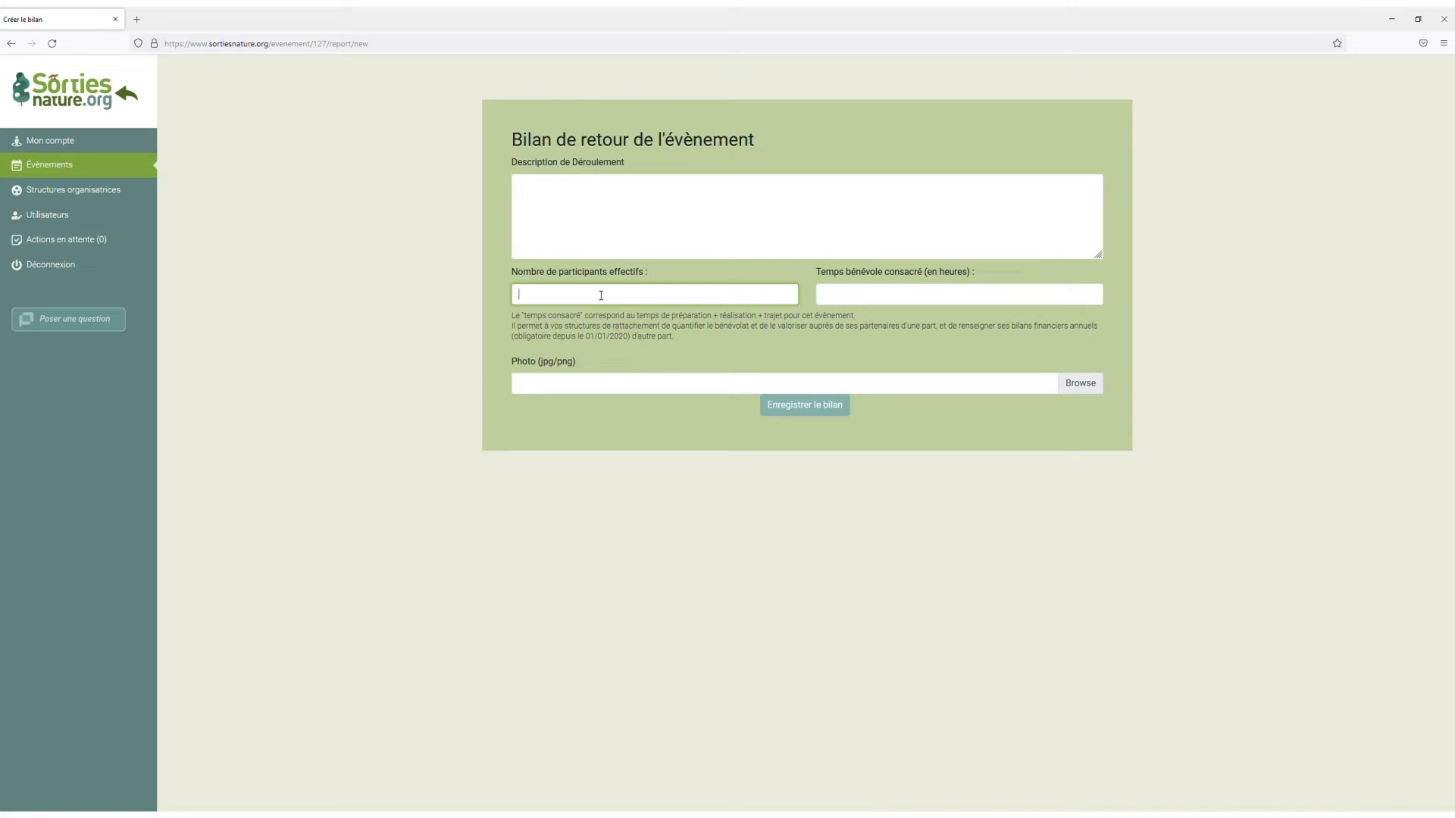
left_click(959, 303)
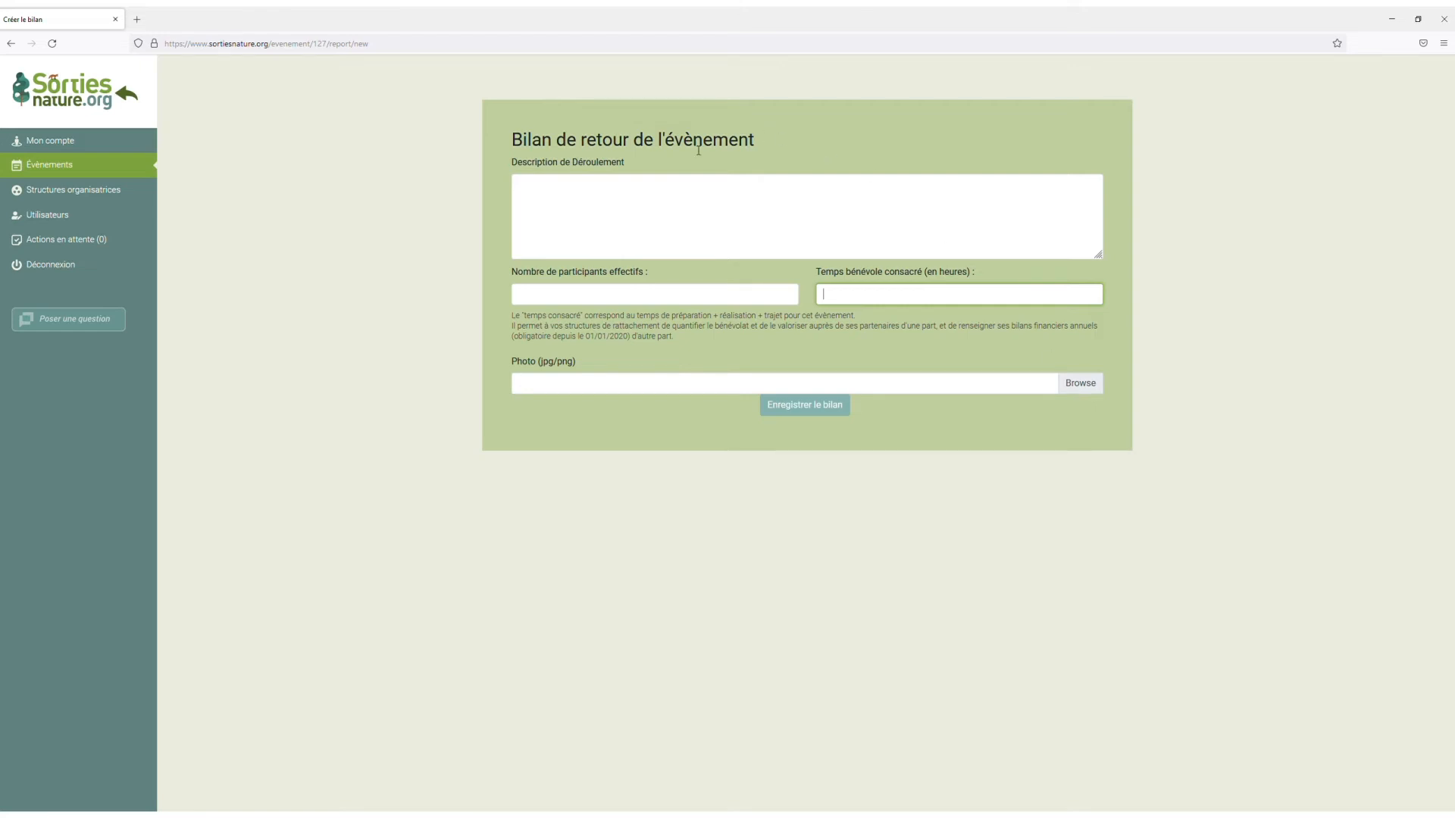
Return to the event list and open the participants of the event "L'automne à Lipsheim".
left_click(119, 170)
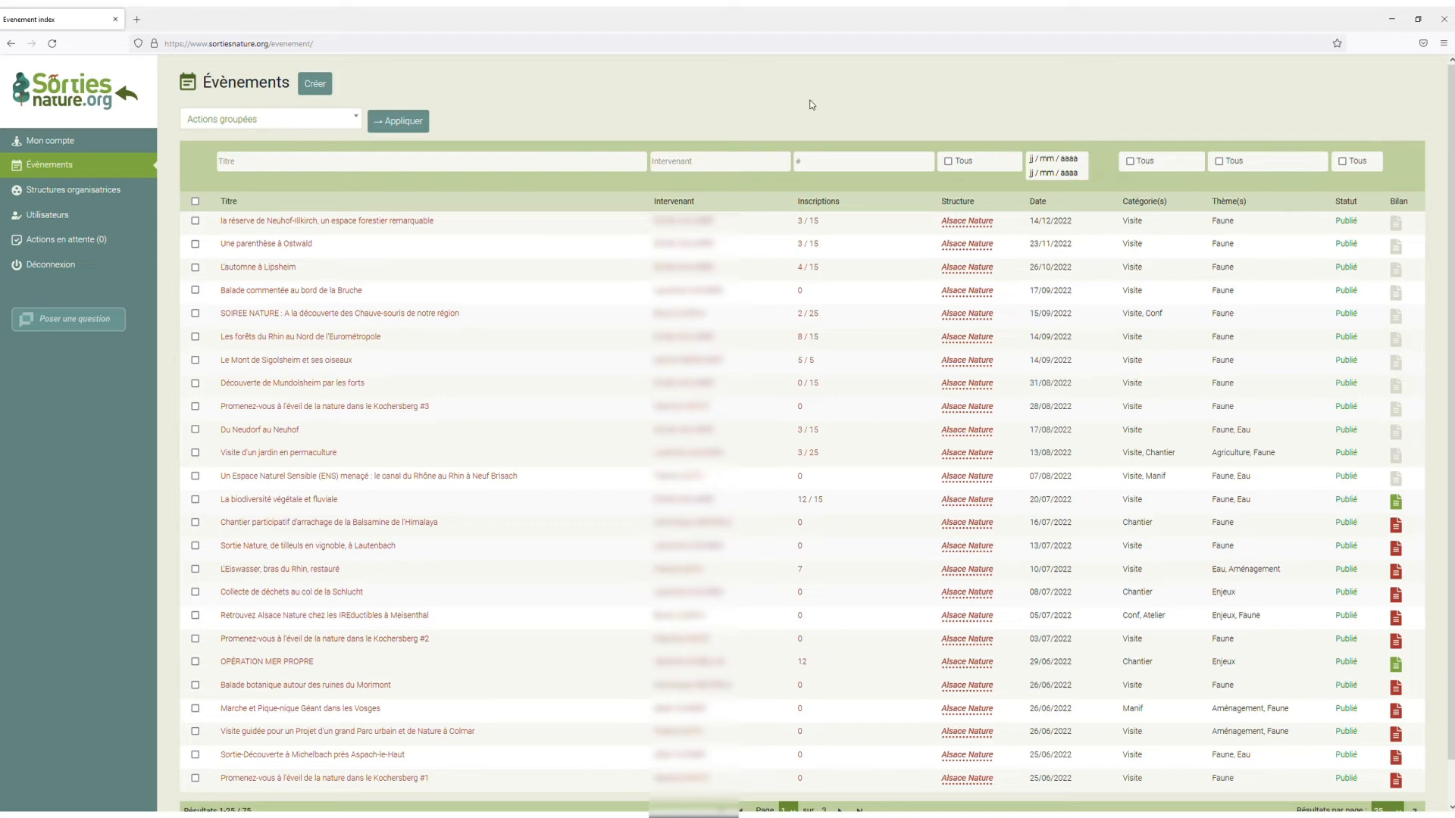
left_click(809, 268)
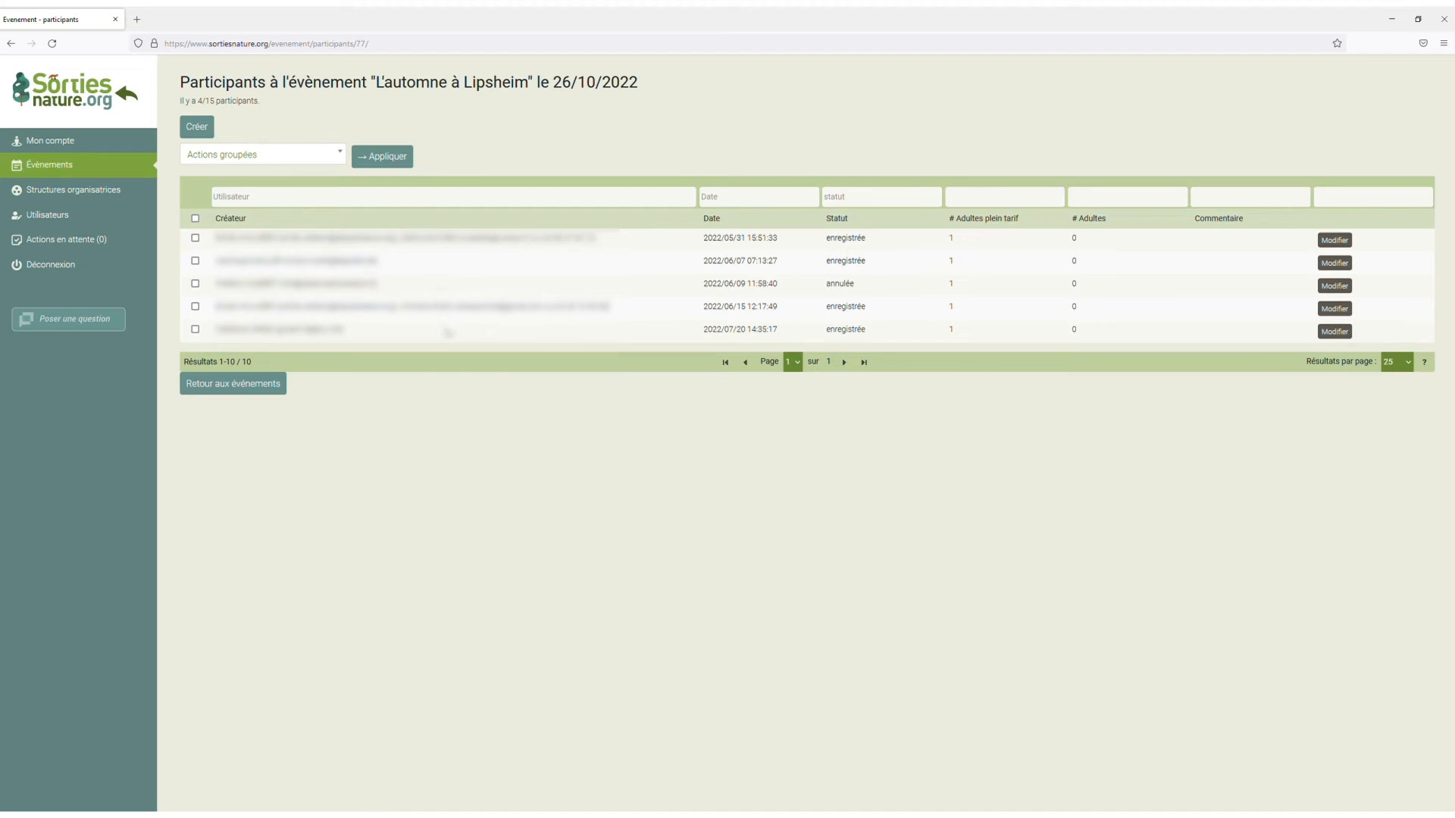
Set the status of the first registration in the participant list to Annulée and validate the change.
left_click(1335, 241)
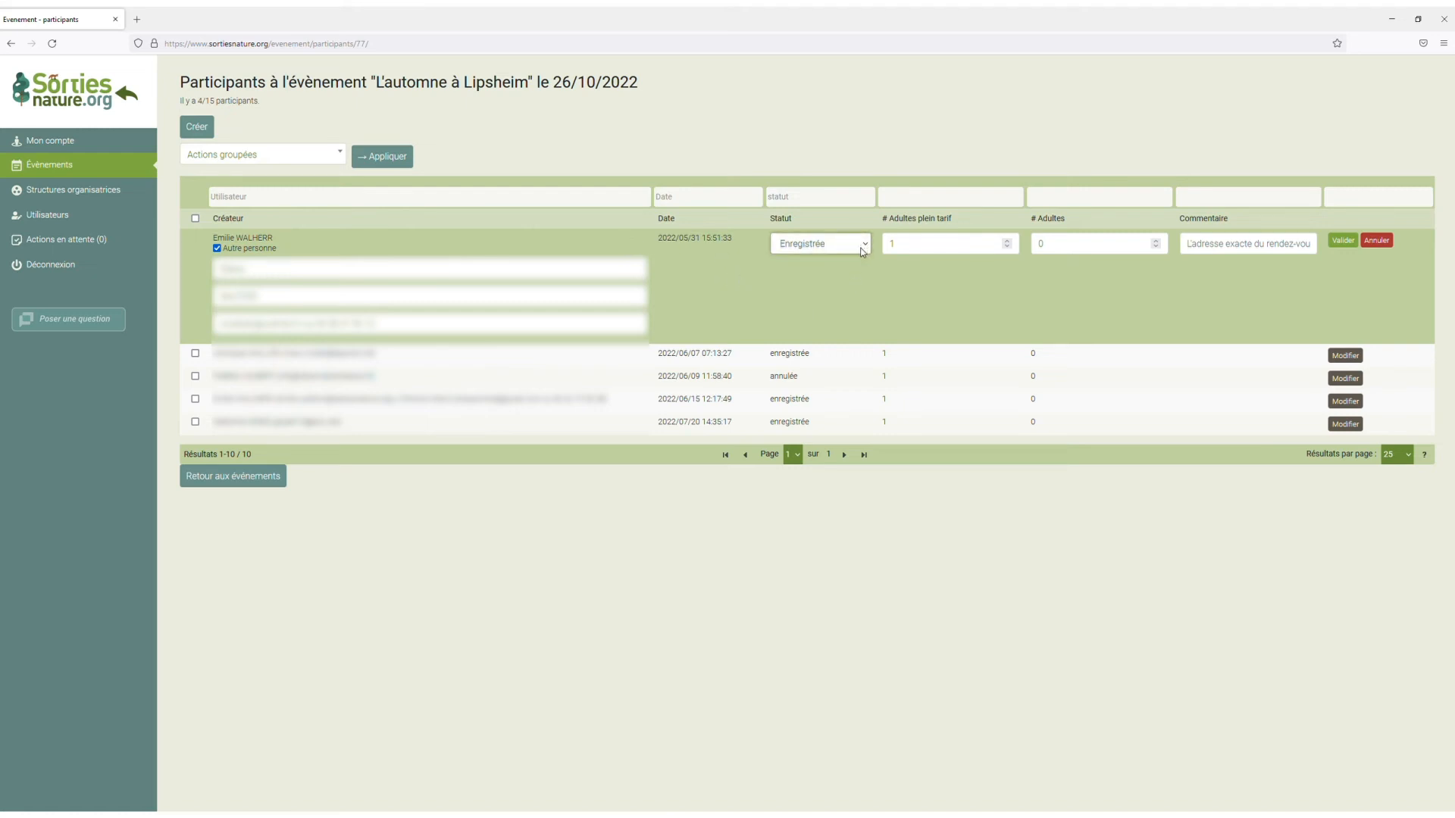
left_click(800, 330)
left_click(1356, 241)
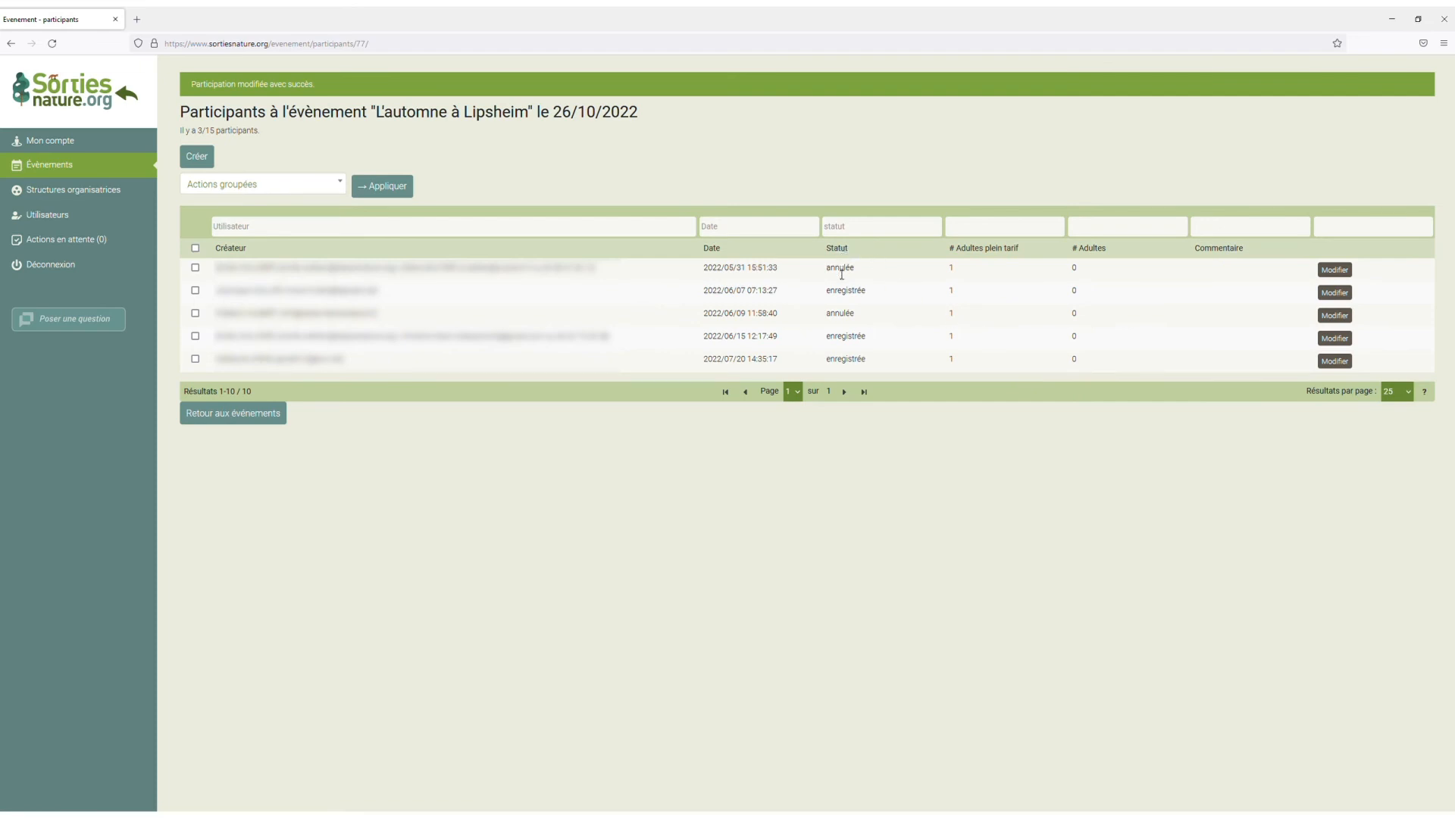
double_click(834, 270)
Change the first registration's status to Payée and validate it.
left_click(1335, 270)
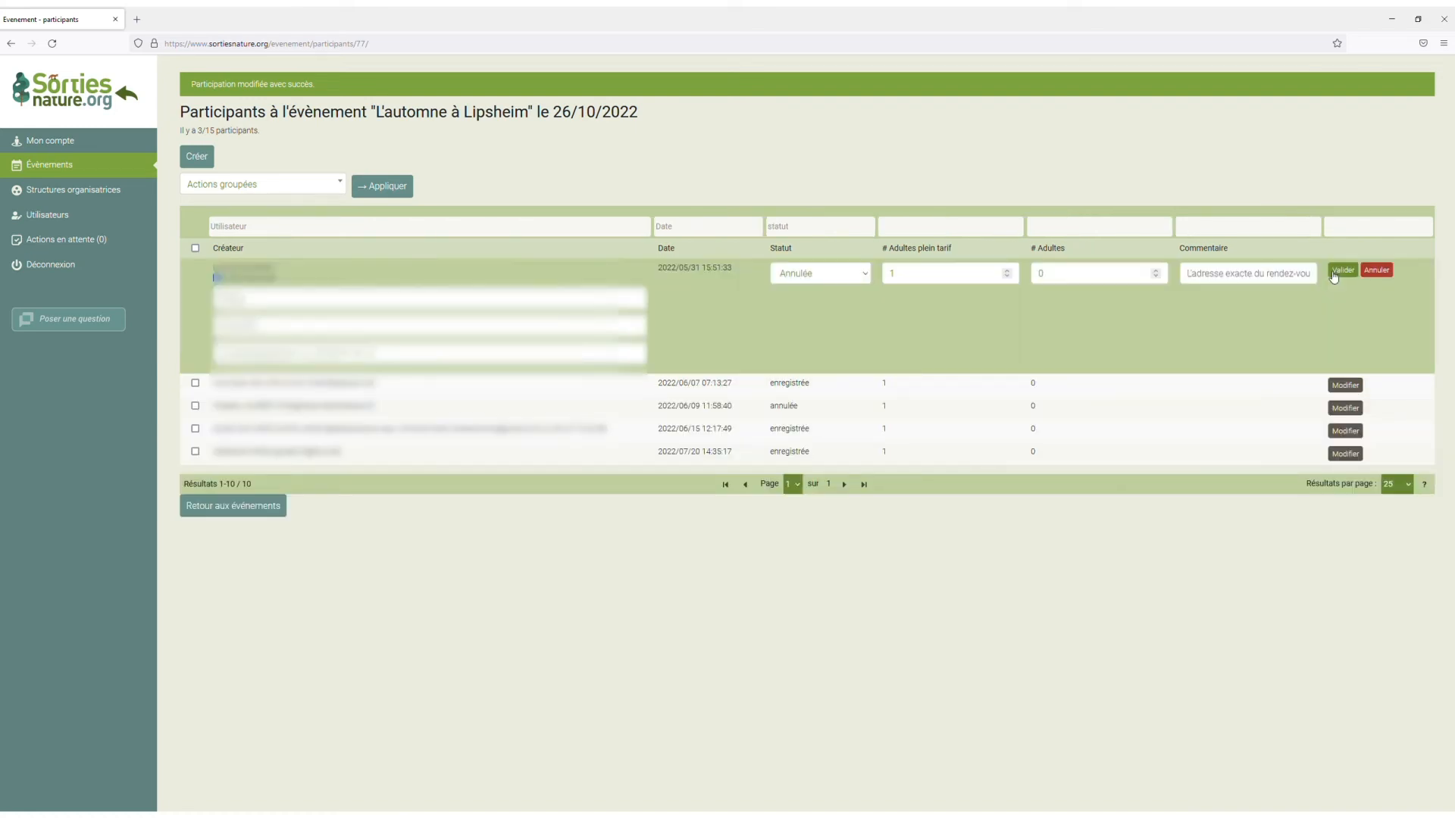
left_click(825, 343)
left_click(1342, 271)
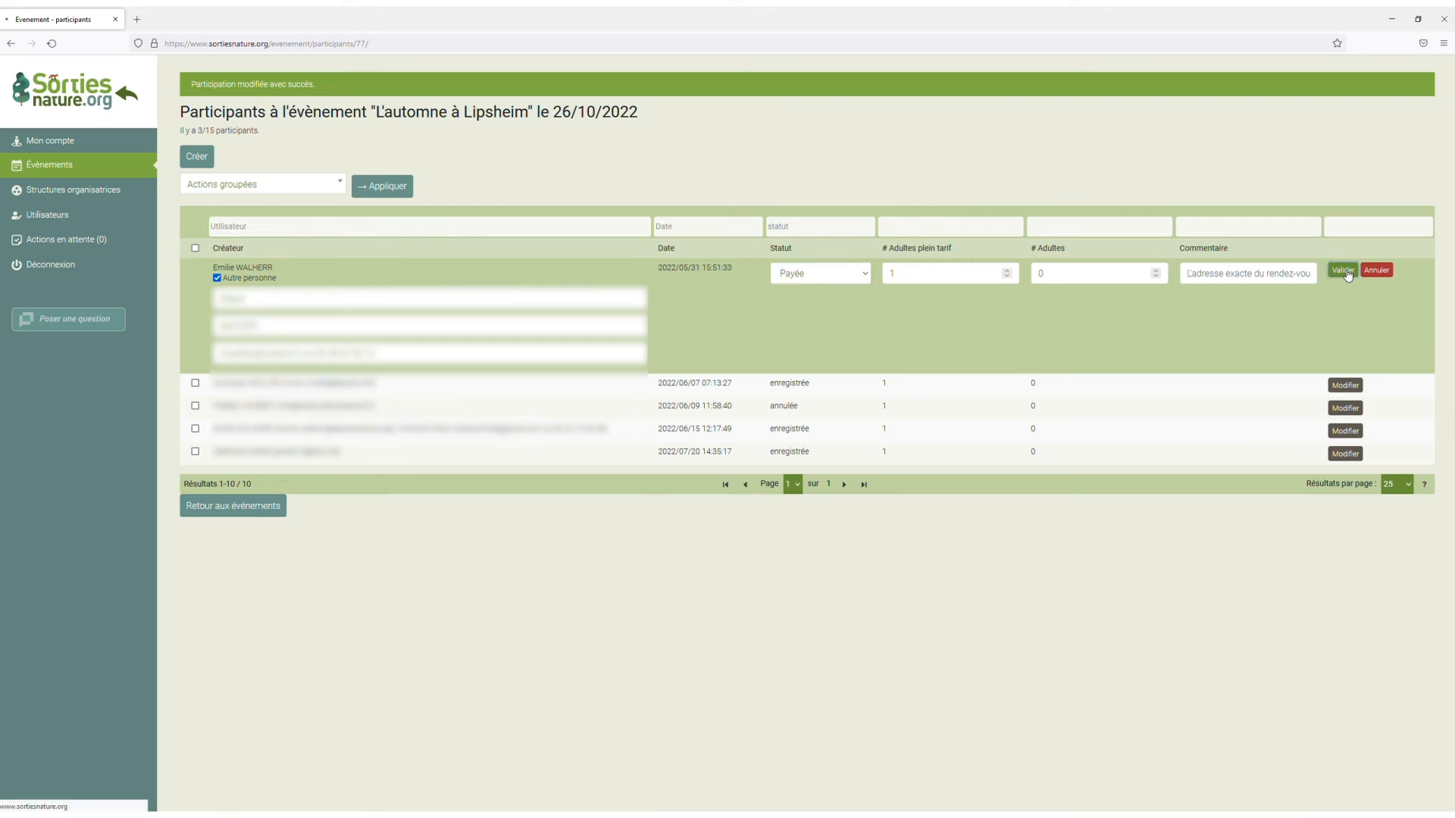
left_click_drag(827, 268, 879, 269)
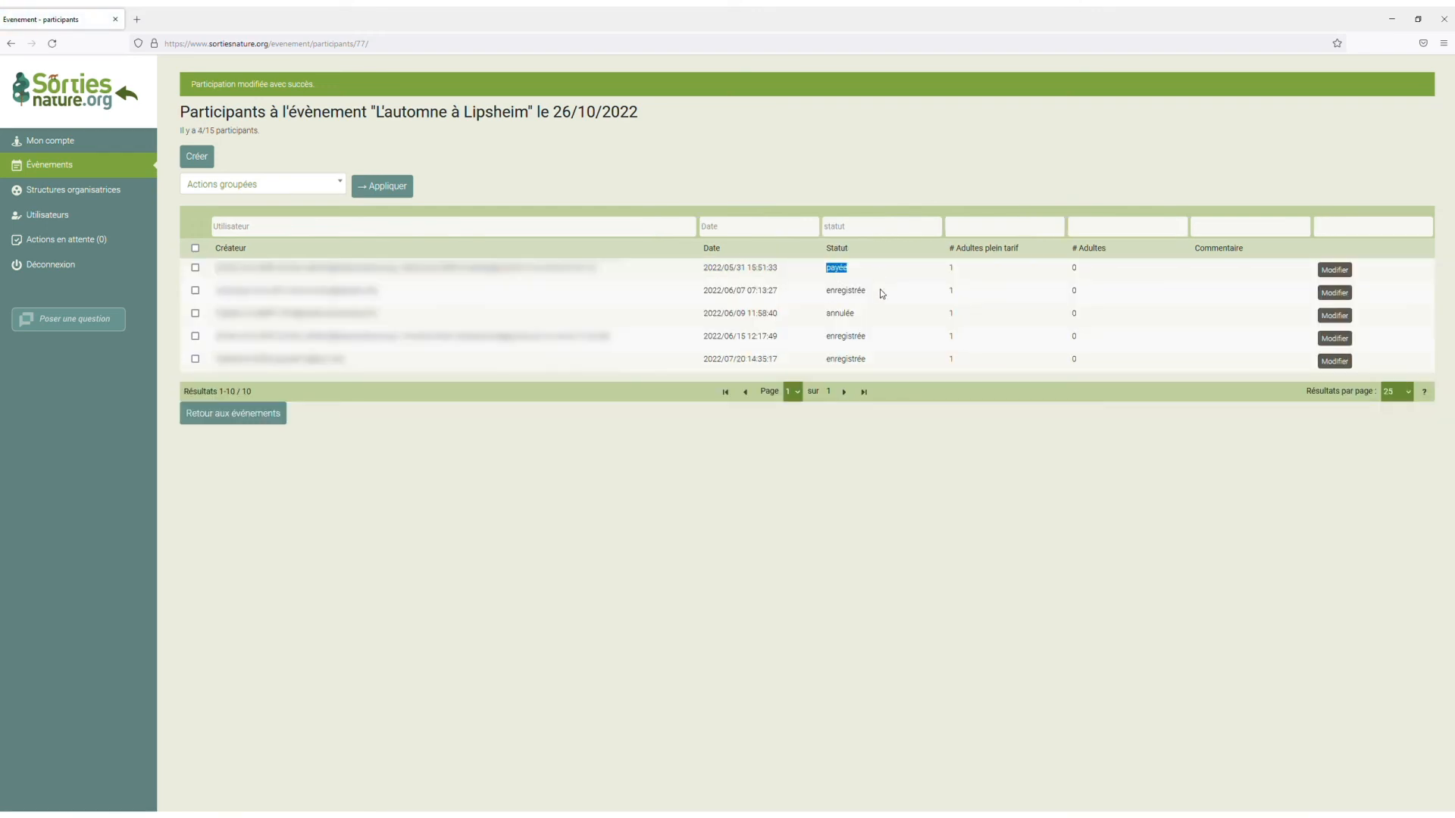
Set the first registration's status back to Enregistrée and validate it.
left_click(1335, 270)
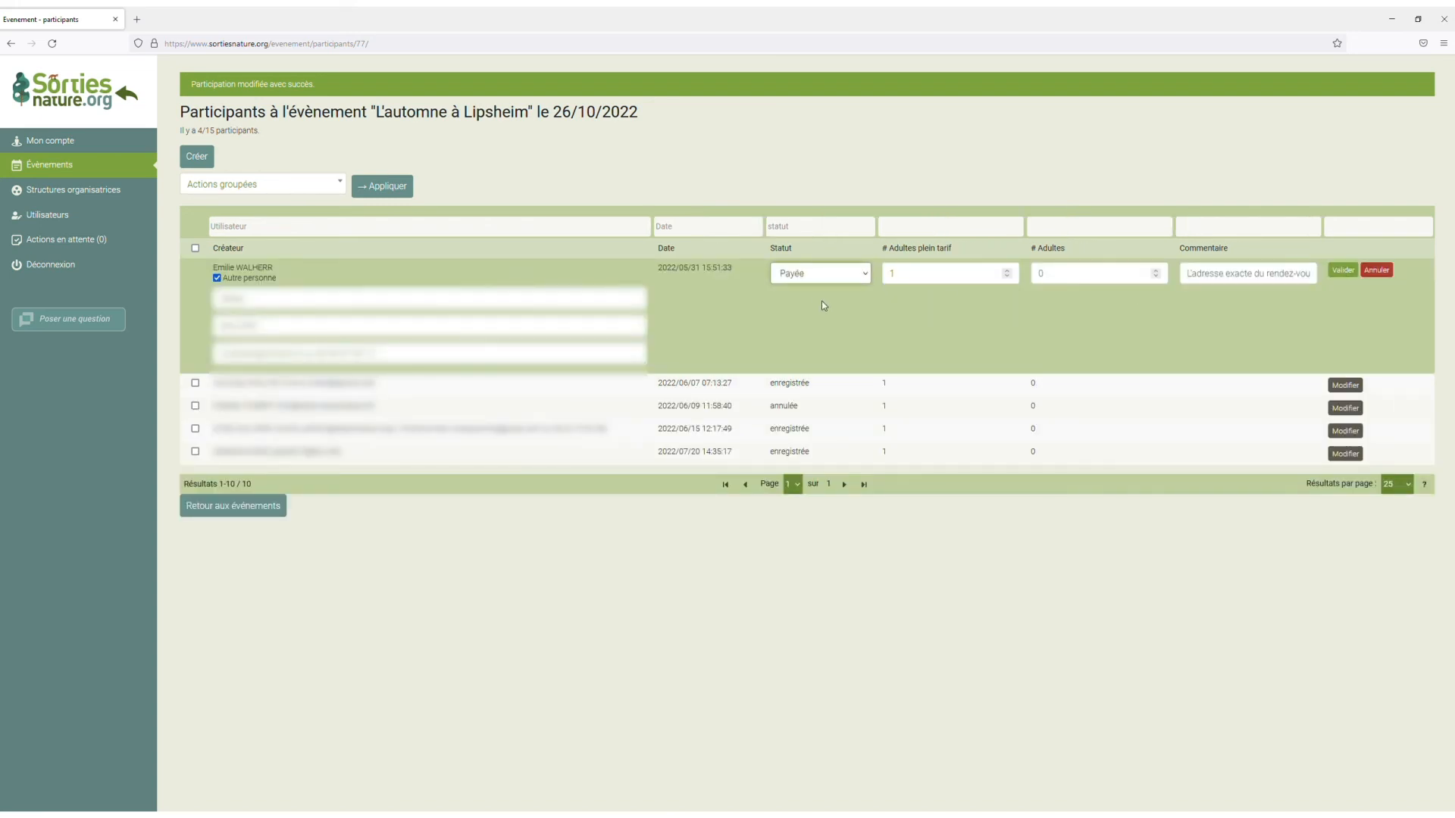
left_click(1343, 271)
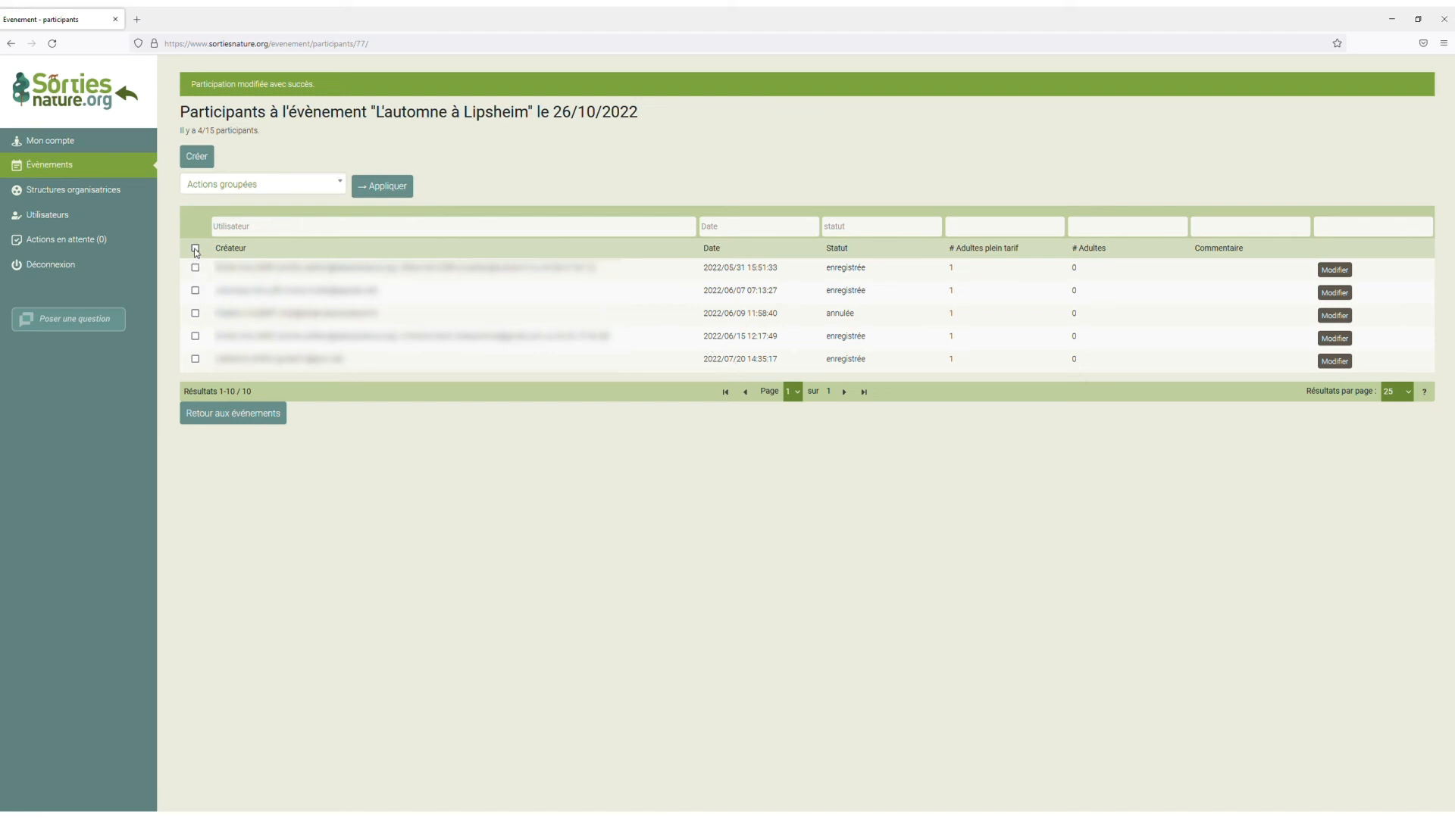
Select all registrations for the event and export them with the grouped action Exporter.
left_click(195, 249)
left_click(233, 188)
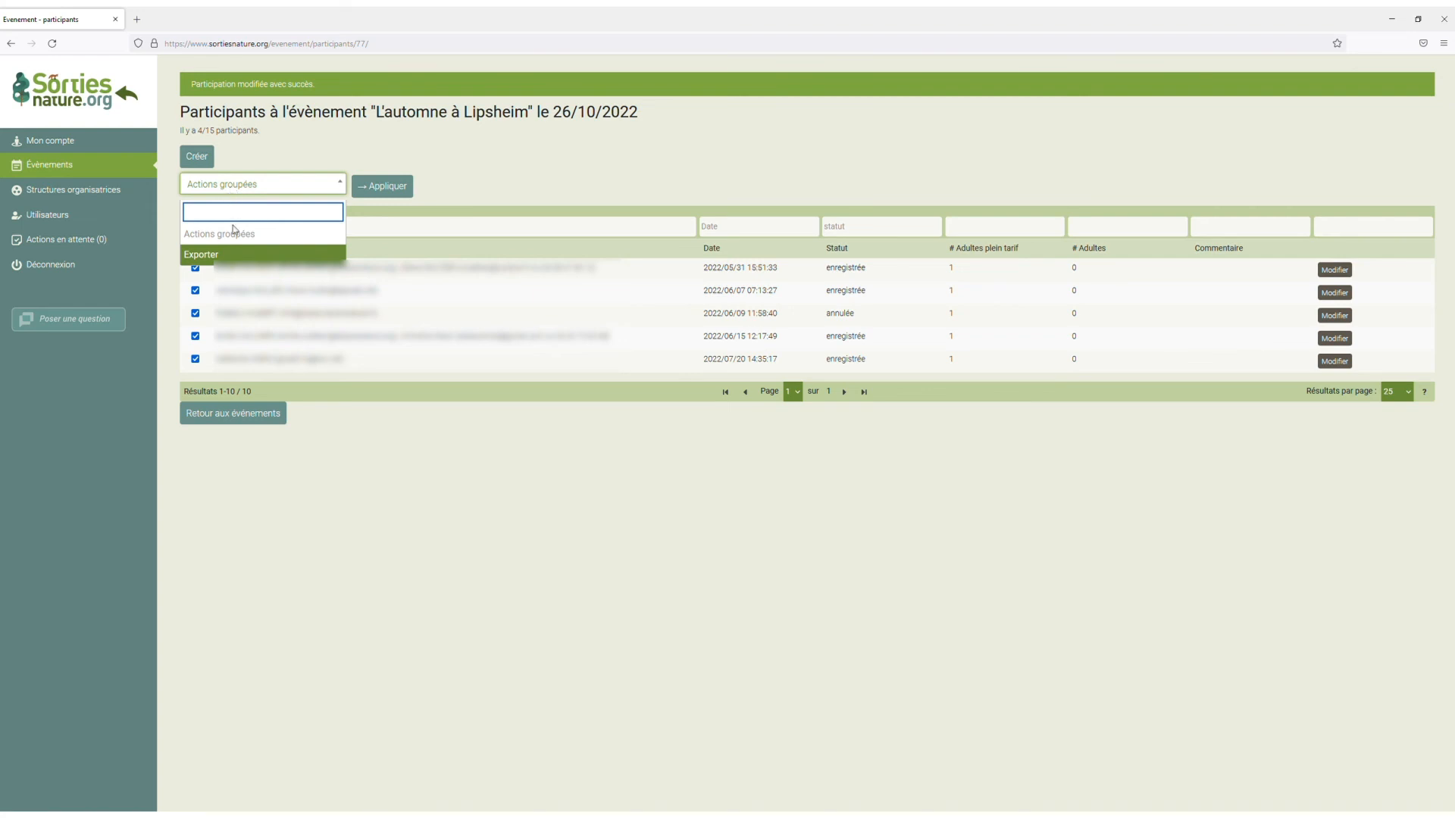
left_click(237, 258)
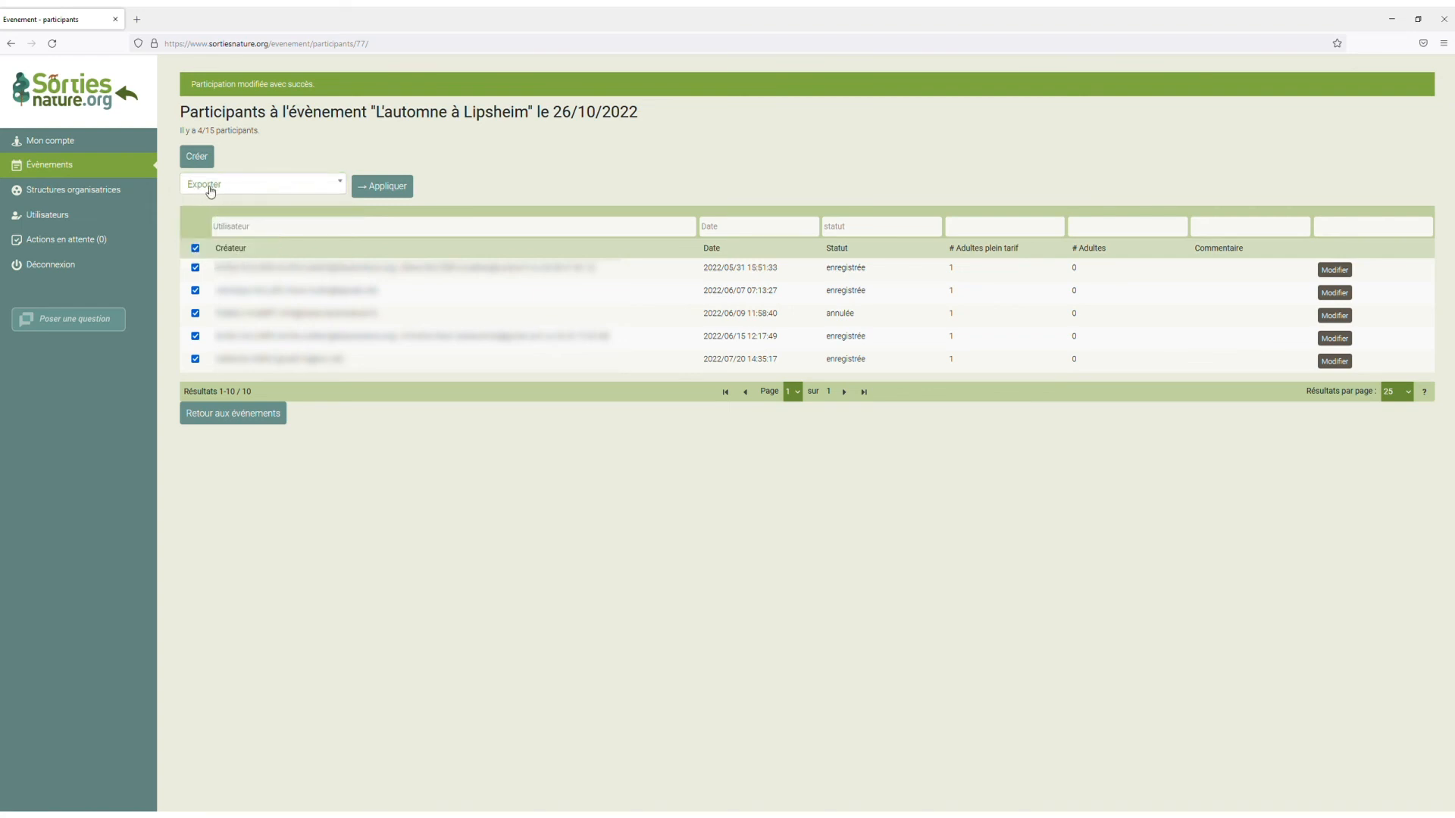
left_click(382, 187)
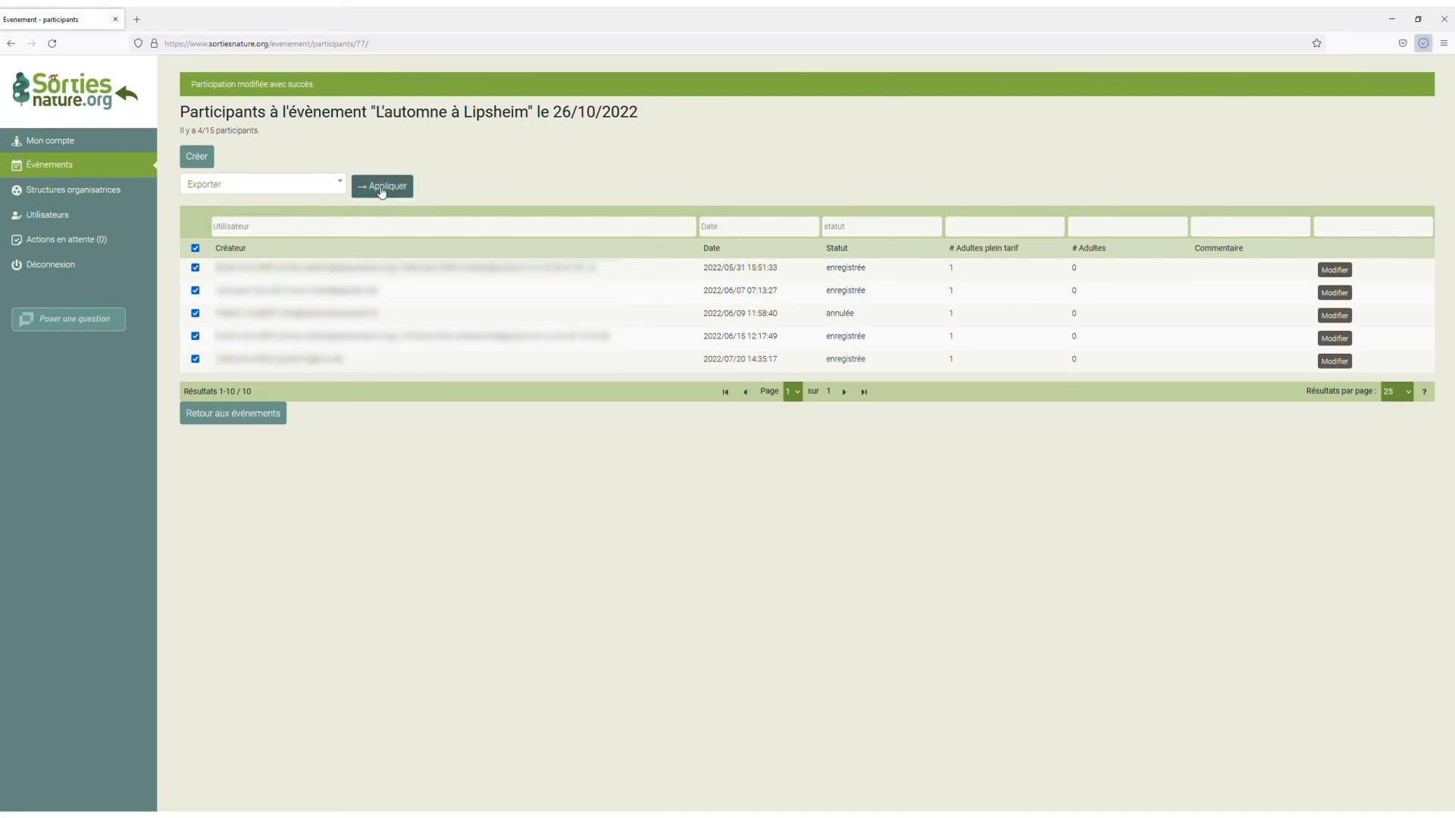